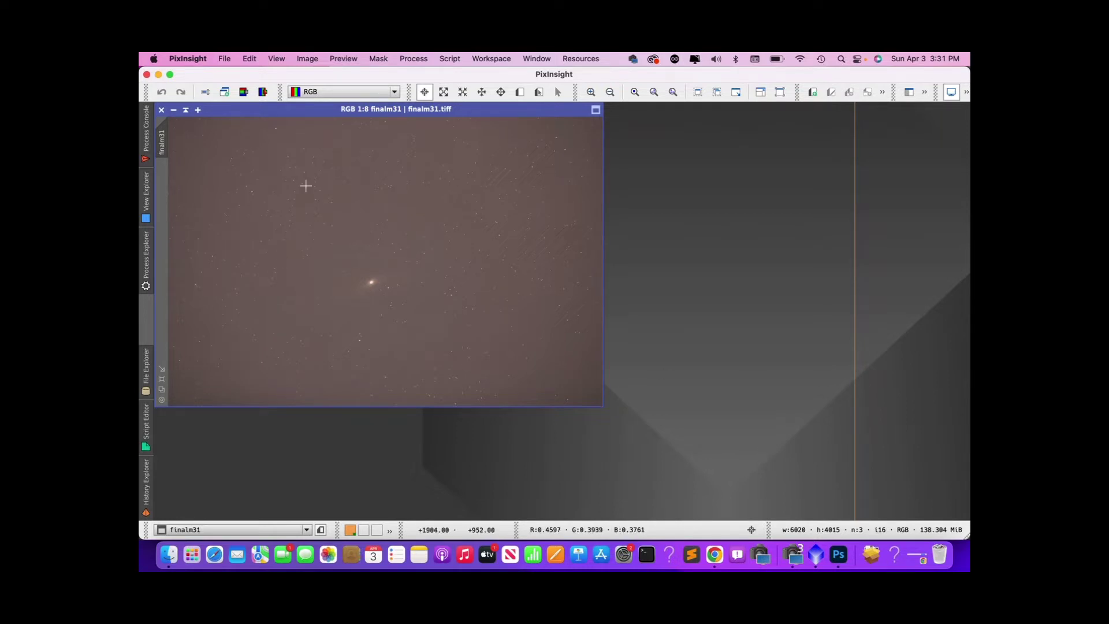
Step: Run AutomaticBackgroundExtractor on finalm31 with Correction set to Subtraction
left_click(414, 59)
mouse_move(454, 102)
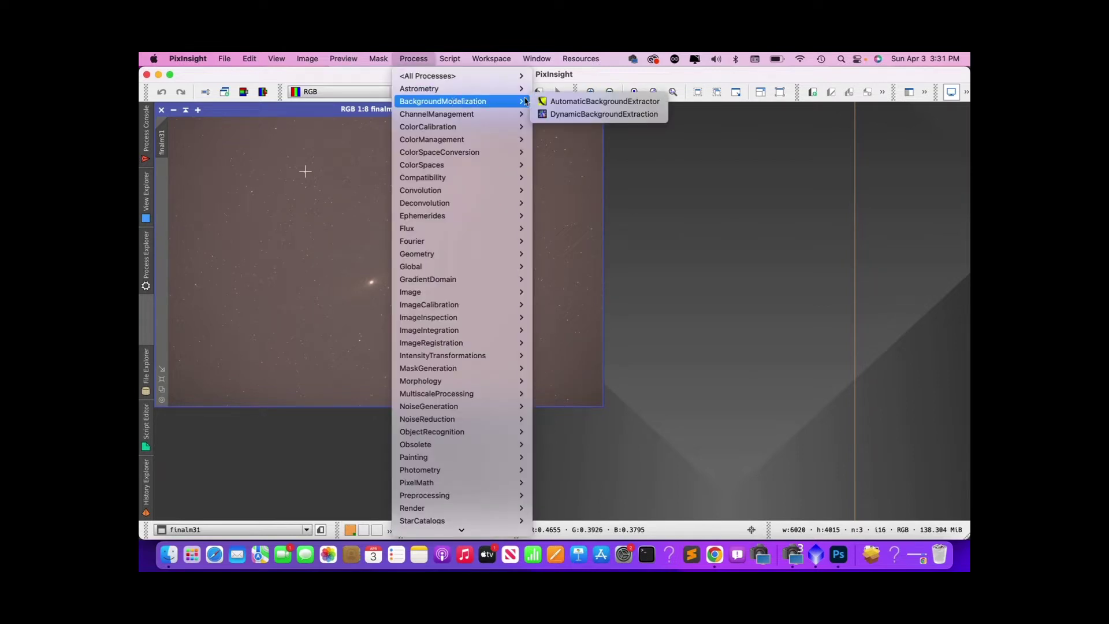
left_click(605, 102)
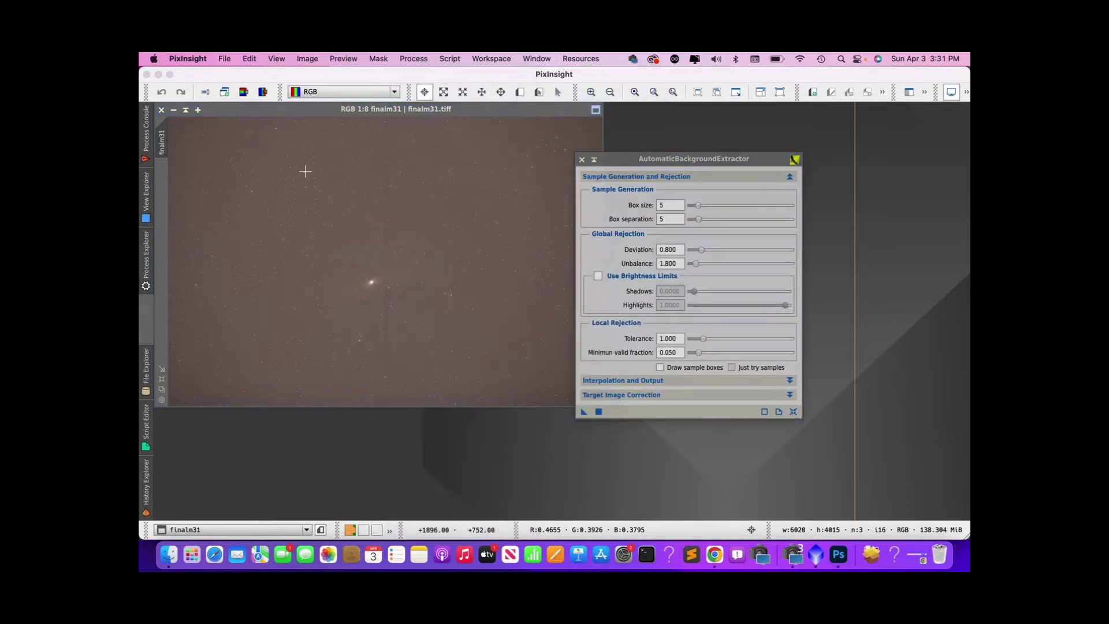
left_click(669, 394)
left_click(673, 409)
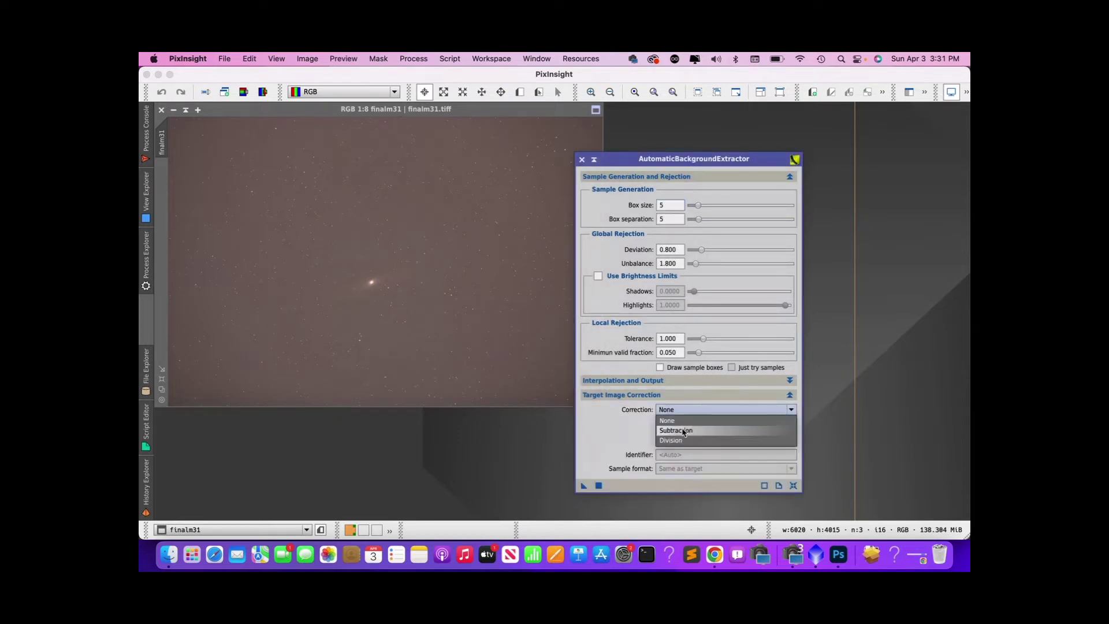
left_click(683, 431)
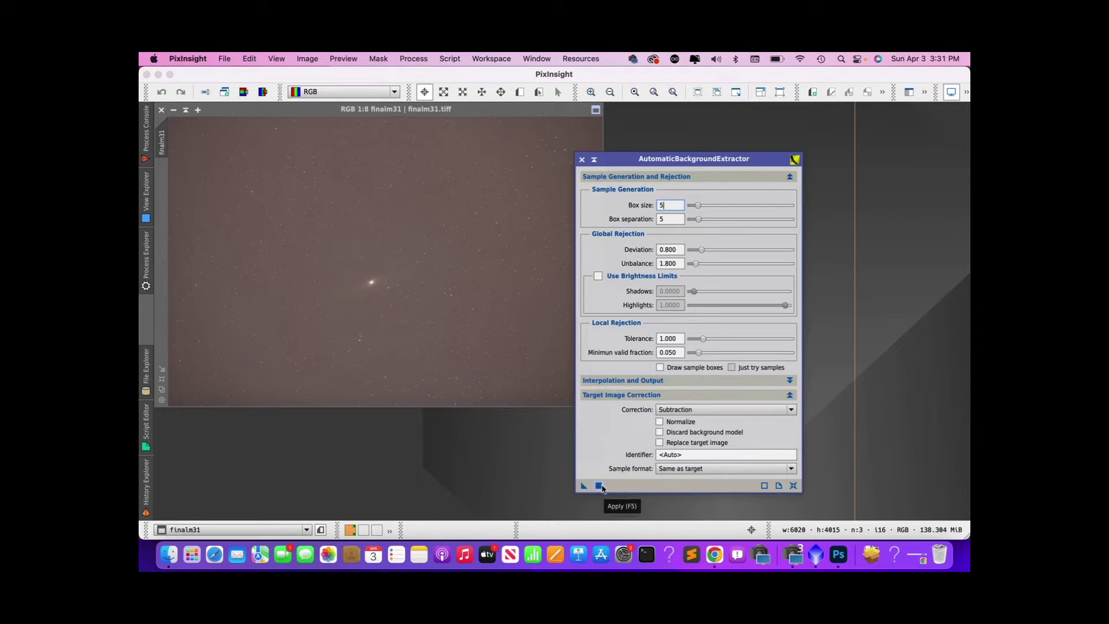
left_click(600, 487)
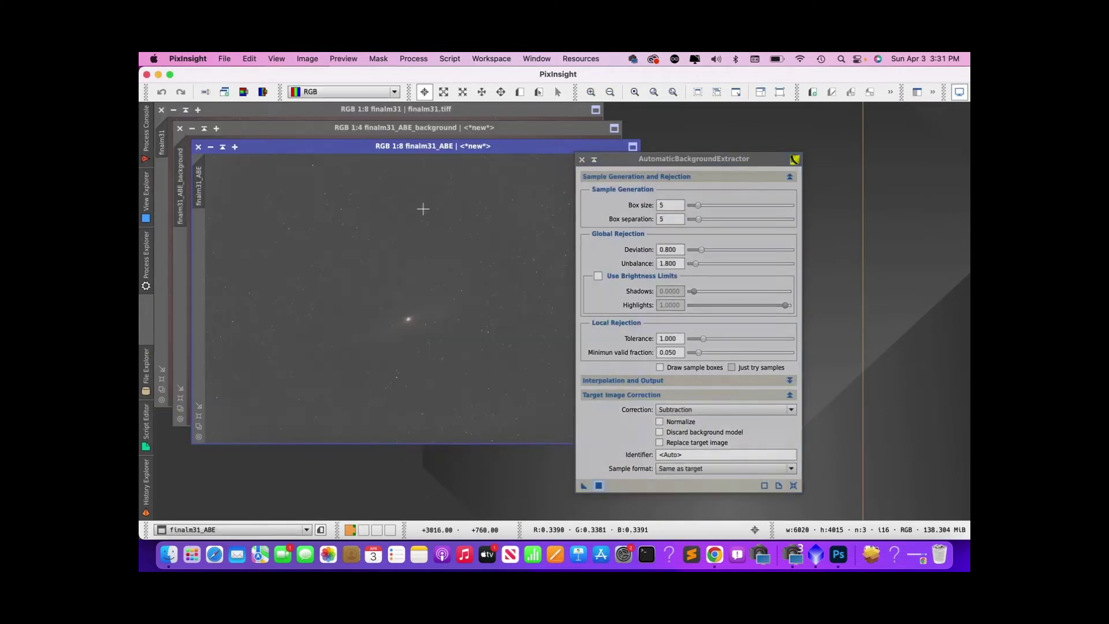
Step: Arrange the finalm31_ABE result and background model windows side by side
left_click_drag(394, 146, 758, 180)
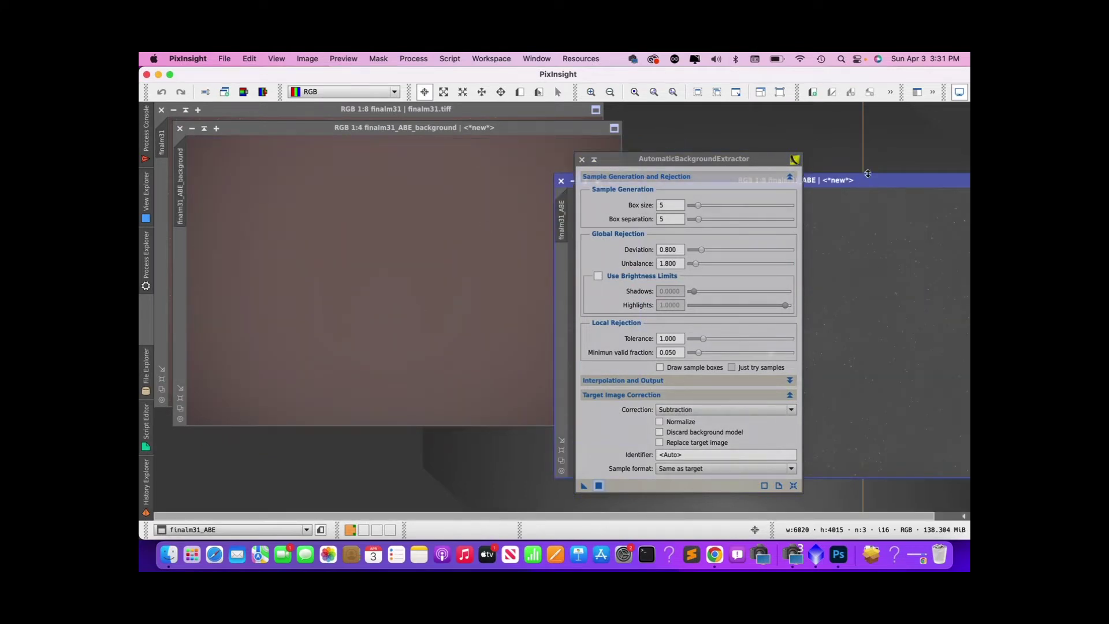
left_click_drag(867, 178, 540, 159)
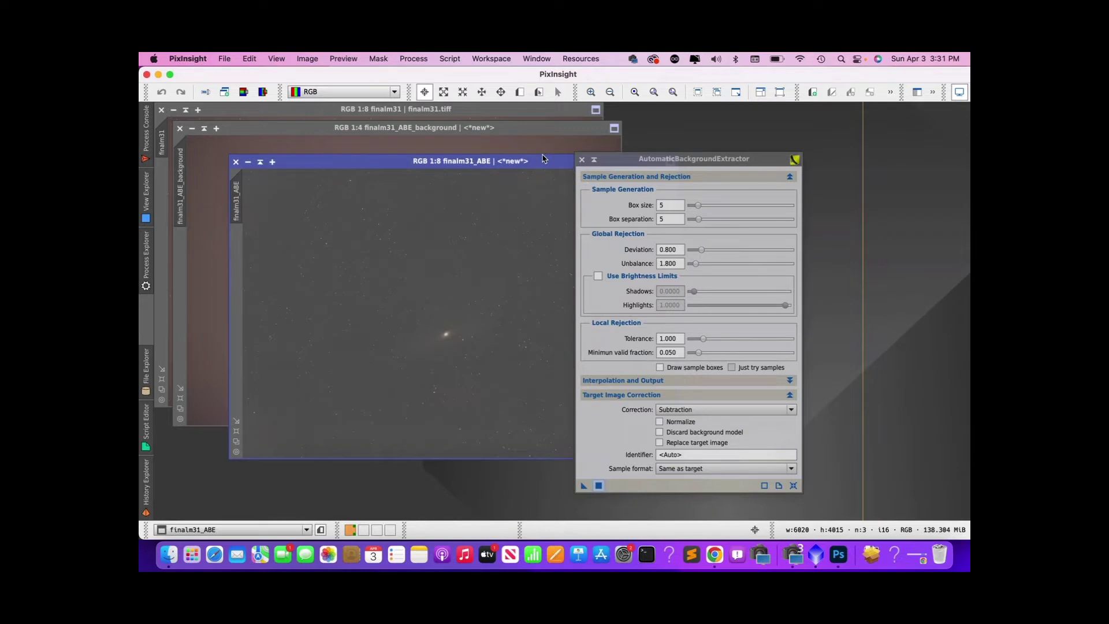
left_click(838, 555)
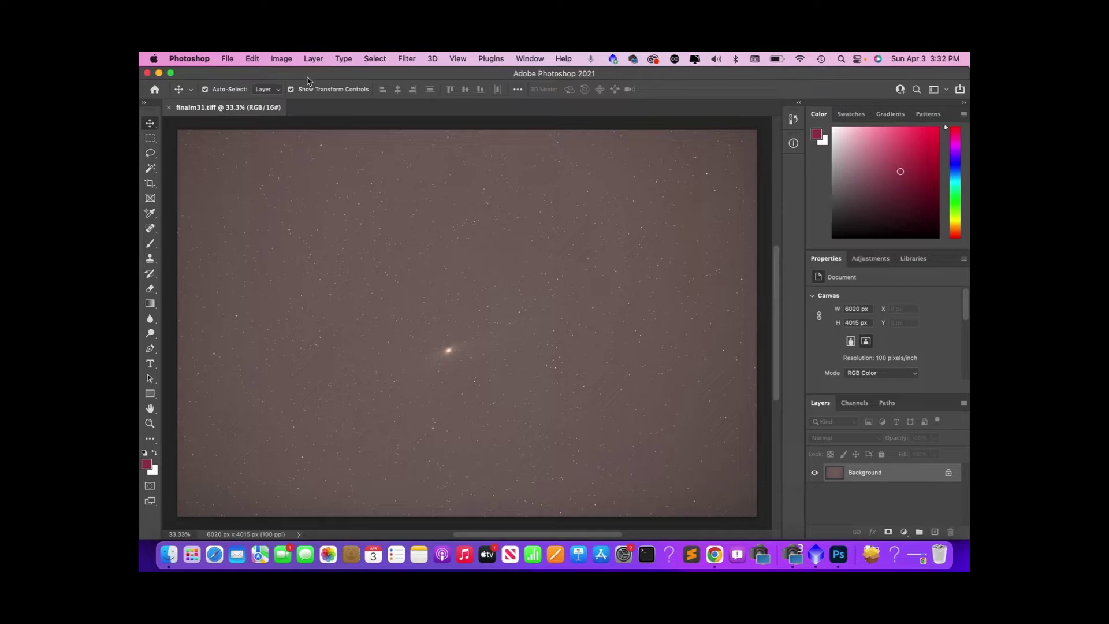
Step: Duplicate the Background layer as a new layer named 'Background Removal'
left_click(252, 58)
right_click(869, 471)
right_click(869, 471)
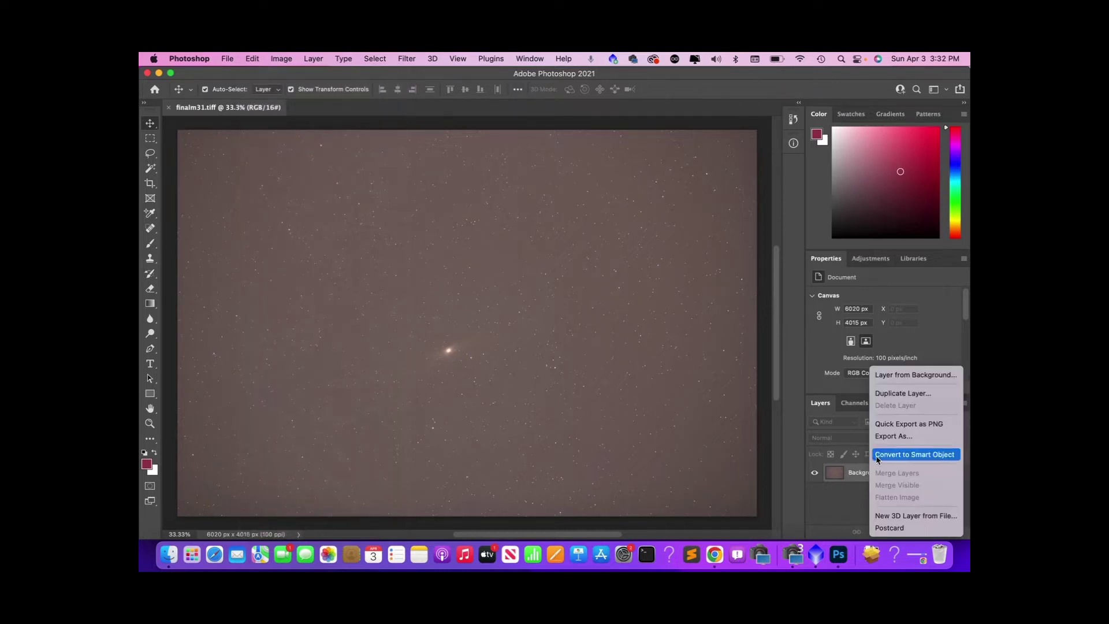
left_click(902, 393)
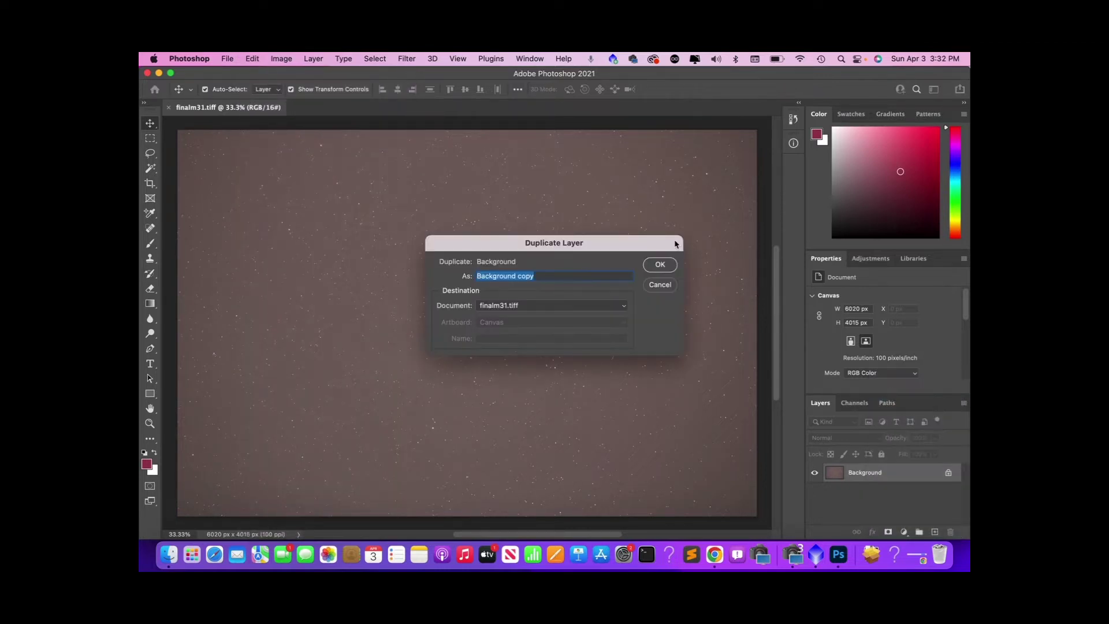
key("BackSpace")
type("Backgr")
type("ound Removal")
key("Return")
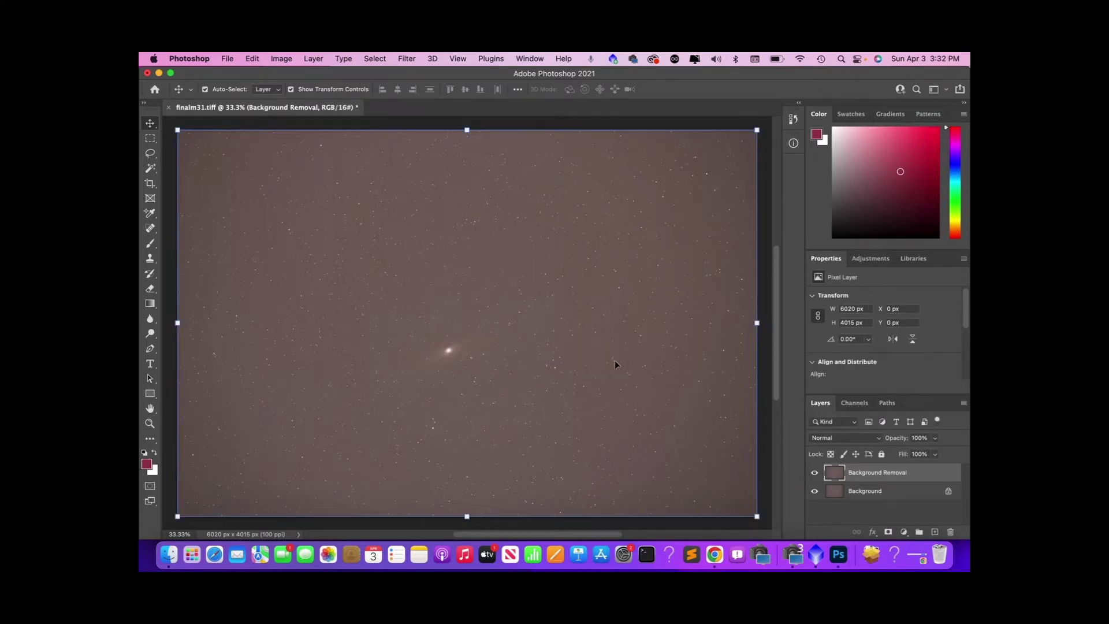
Step: Create a new same-sized Untitled-1 document and paste the star field into it
left_click(252, 59)
left_click(231, 74)
left_click(834, 477)
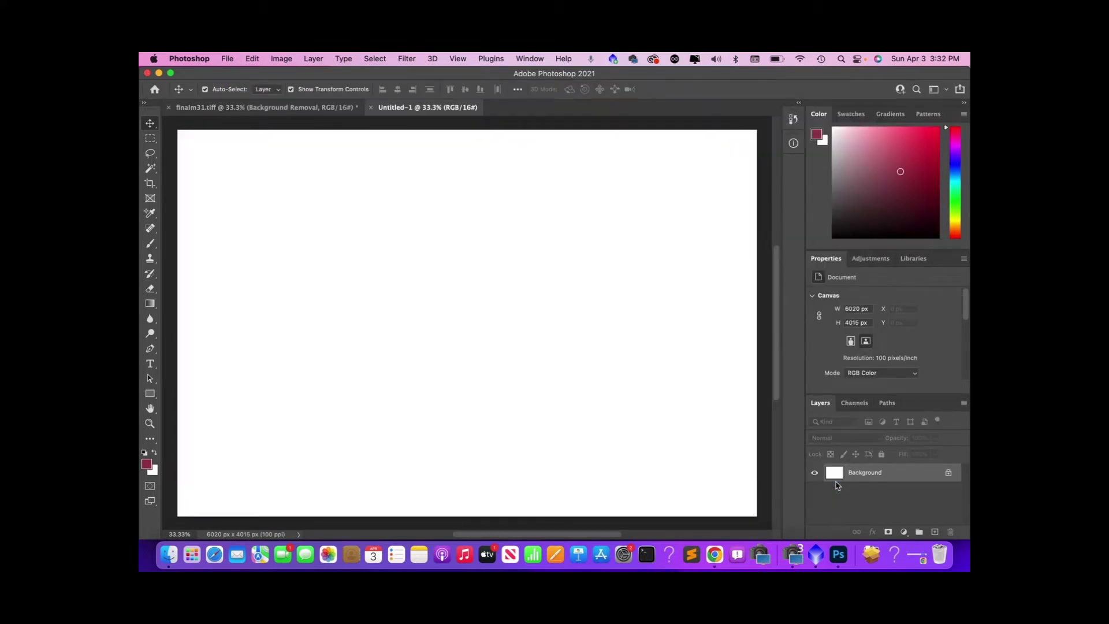
key("super+v")
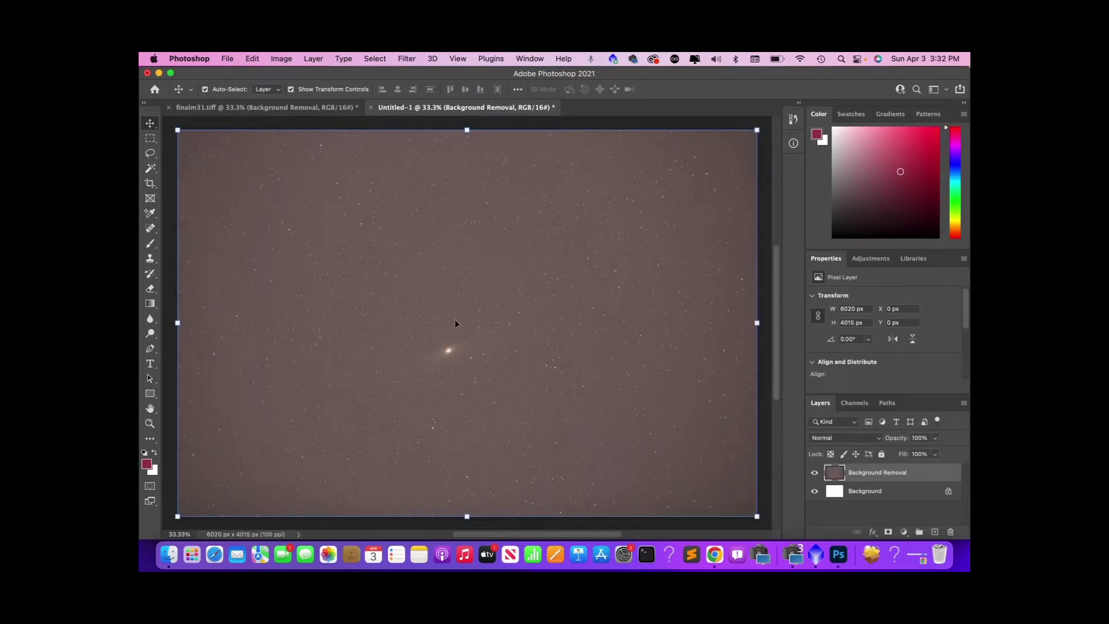
left_click(405, 58)
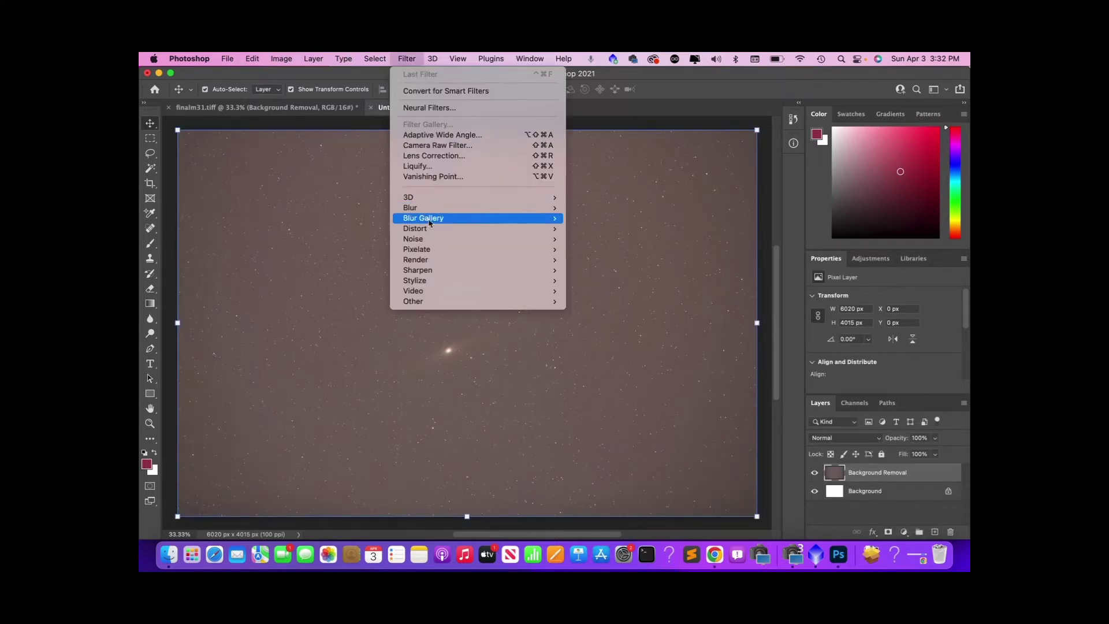
Step: Apply Dust & Scratches with radius 16 and threshold 0 to erase the stars
left_click(613, 263)
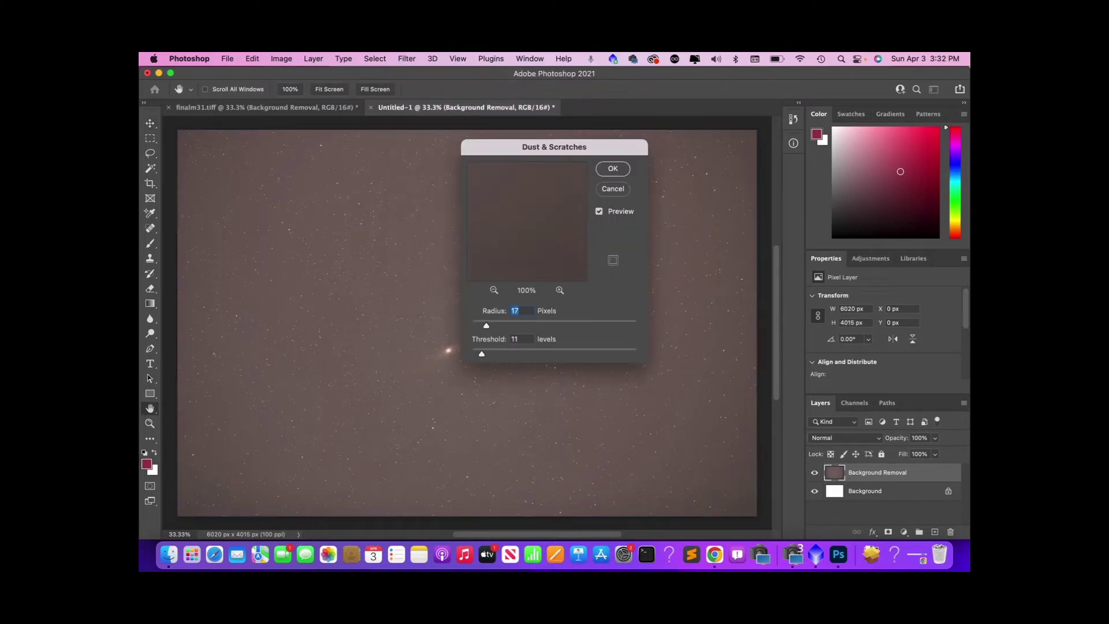
left_click_drag(524, 147, 665, 160)
left_click_drag(628, 336, 624, 337)
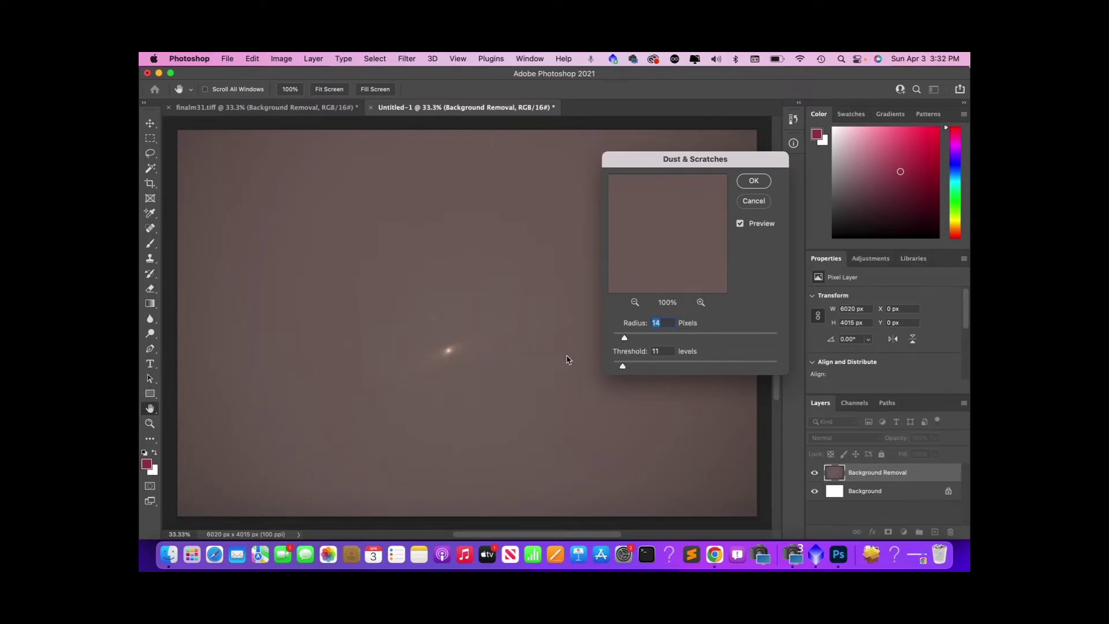
left_click_drag(622, 366, 586, 364)
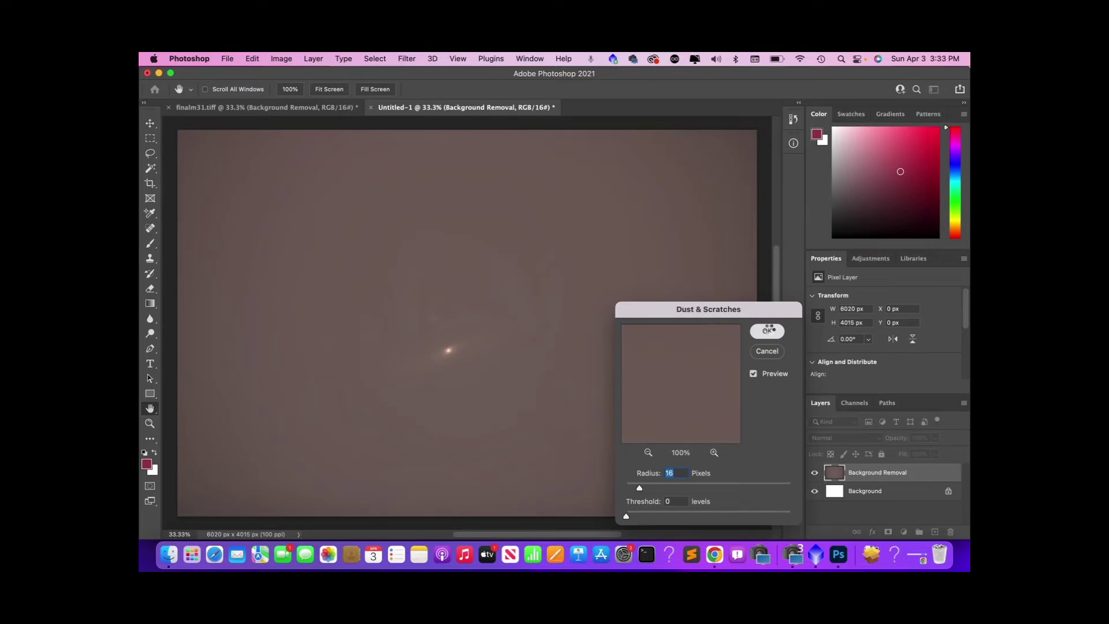
left_click(768, 330)
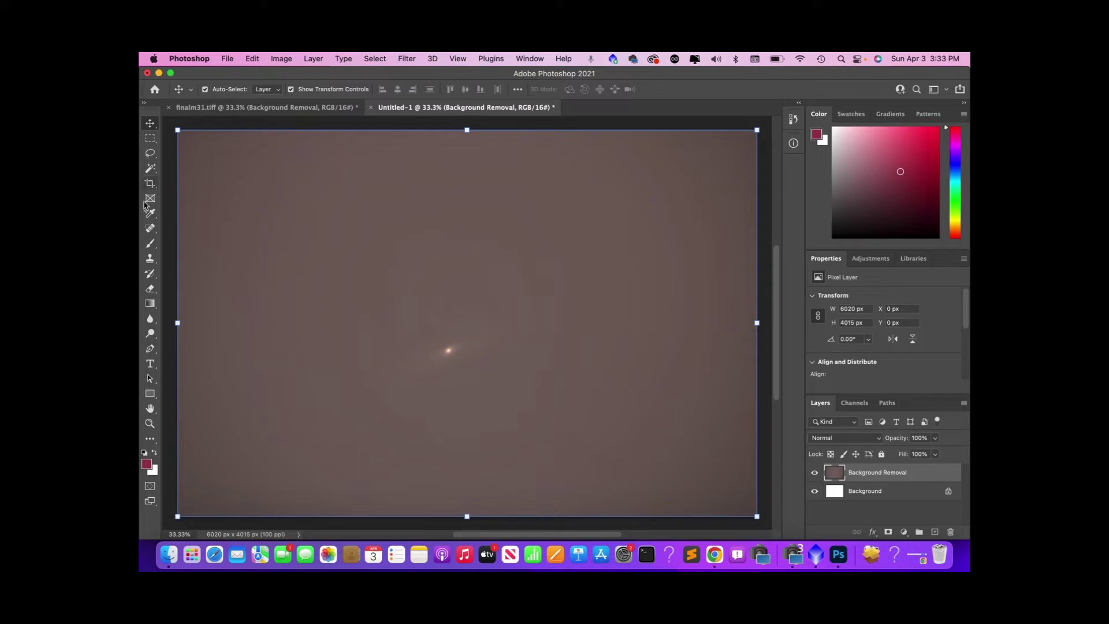
Step: Spot-heal the bright galaxy core away with a 350-pixel brush
left_click(149, 229)
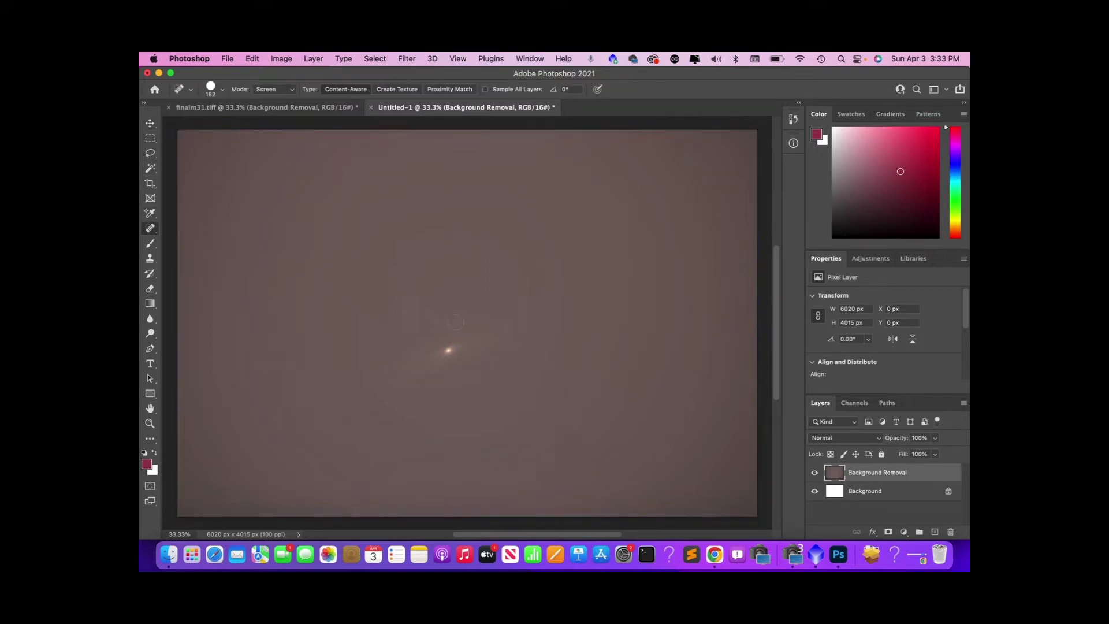
key("bracketright")
key("bracketright")
key("bracketright")
key("bracketright")
left_click(448, 350)
Step: Save the starless sky-glow image under a new name as background.psd
left_click(226, 58)
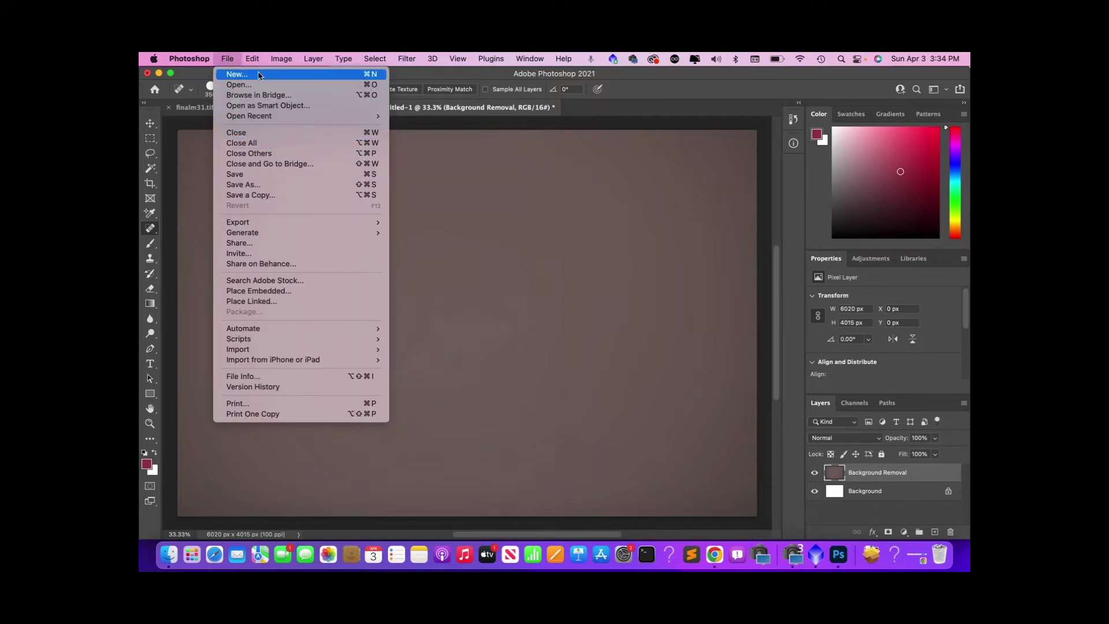
mouse_move(253, 58)
left_click(252, 58)
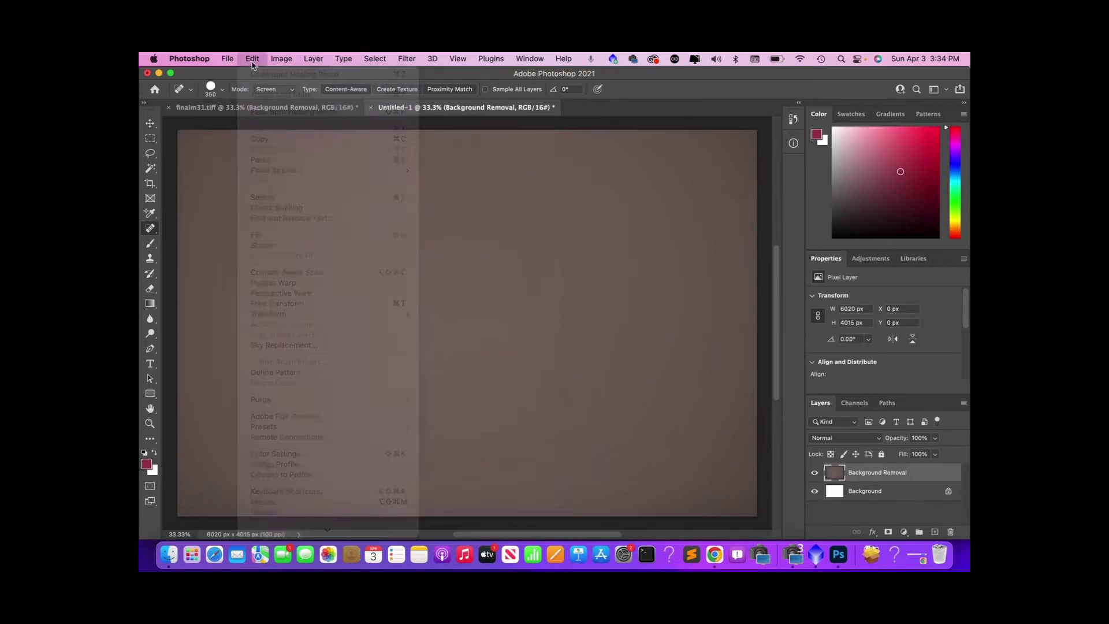
left_click(227, 58)
left_click(242, 184)
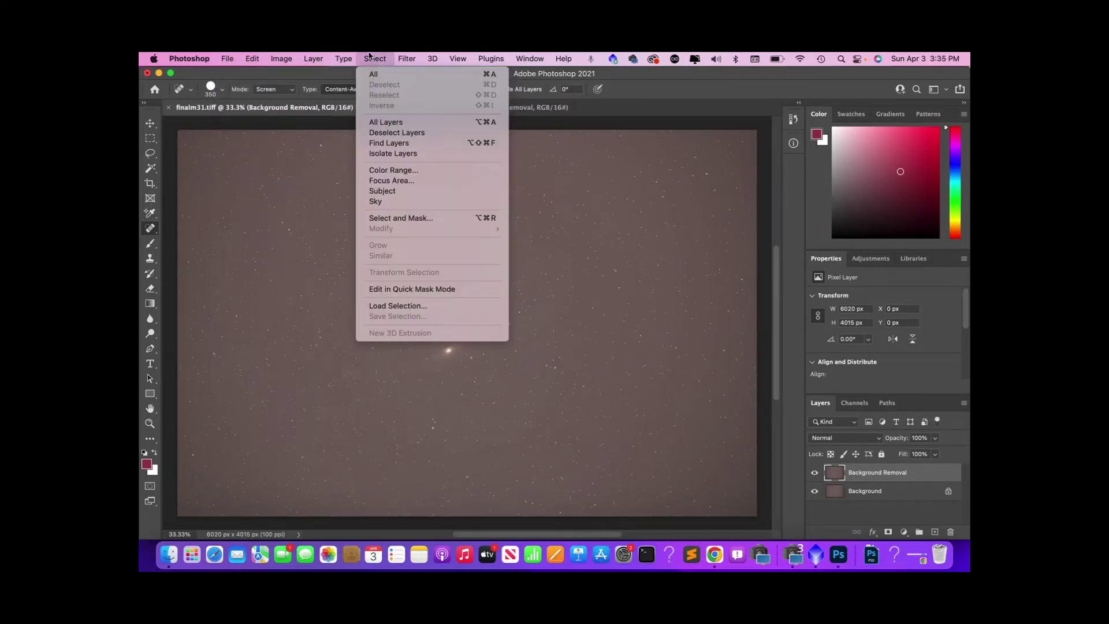
Step: Apply Image with background.psd as source, Subtract blending and offset 0
mouse_move(234, 56)
mouse_move(282, 59)
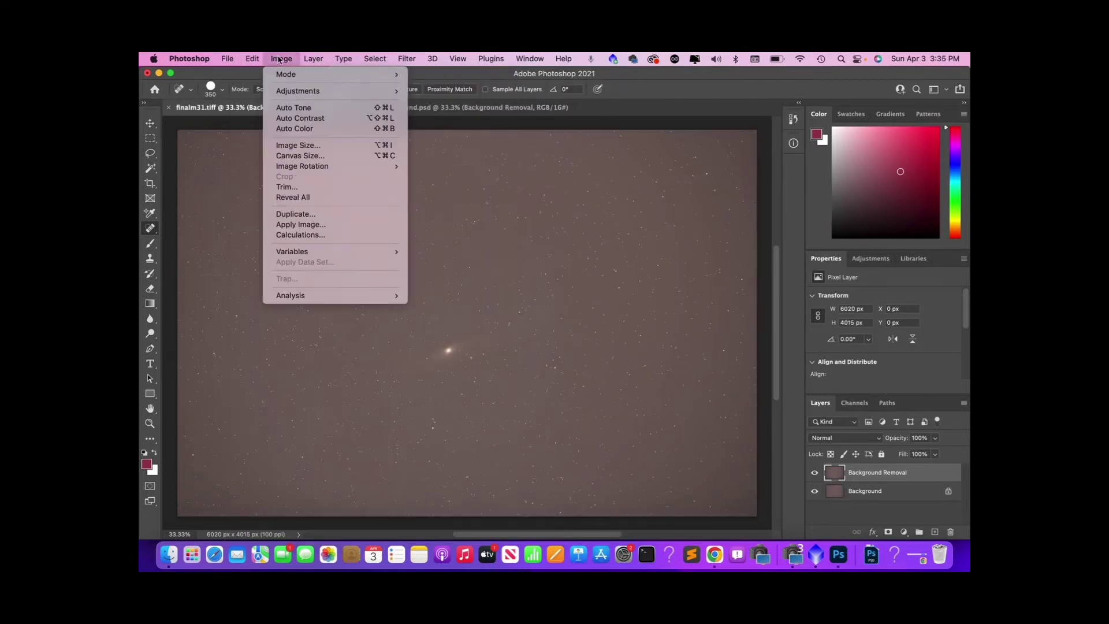
left_click(286, 223)
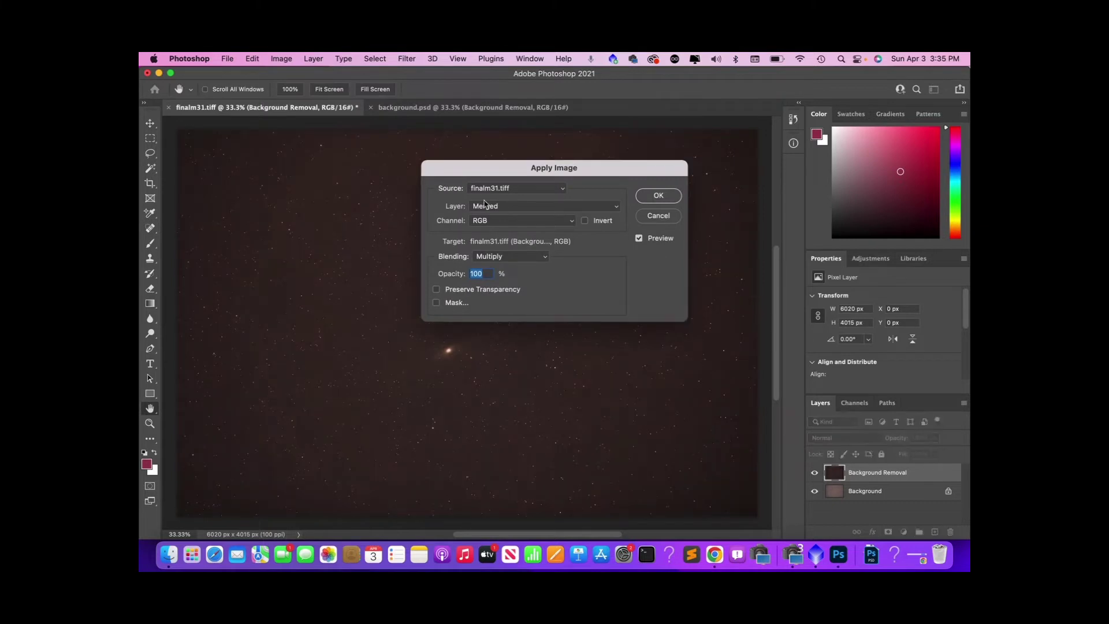
left_click(509, 261)
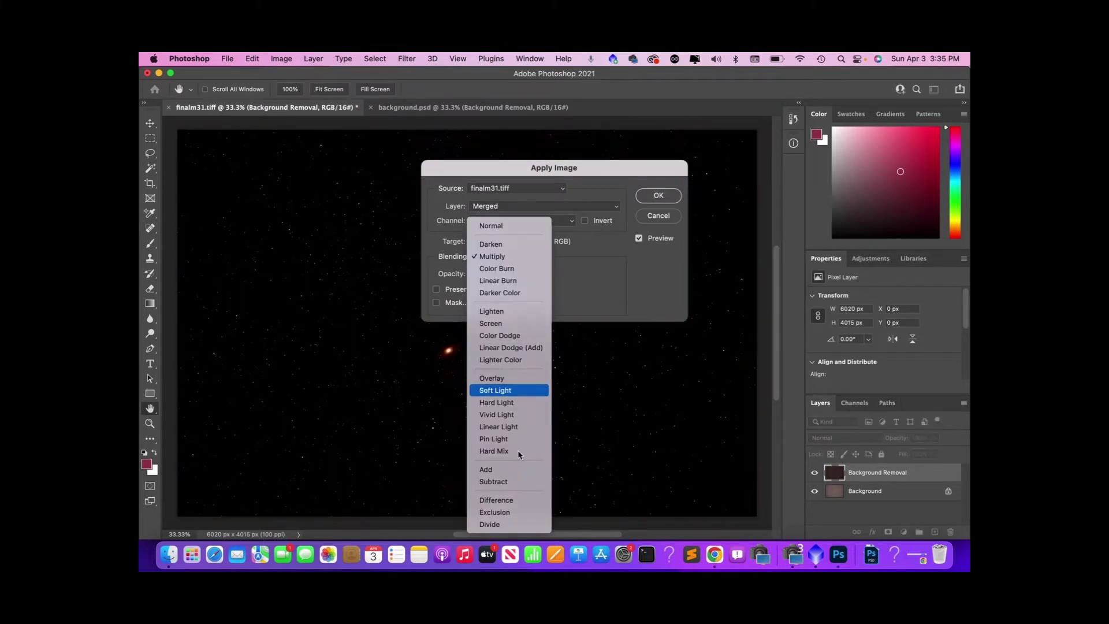
left_click(494, 481)
left_click(485, 186)
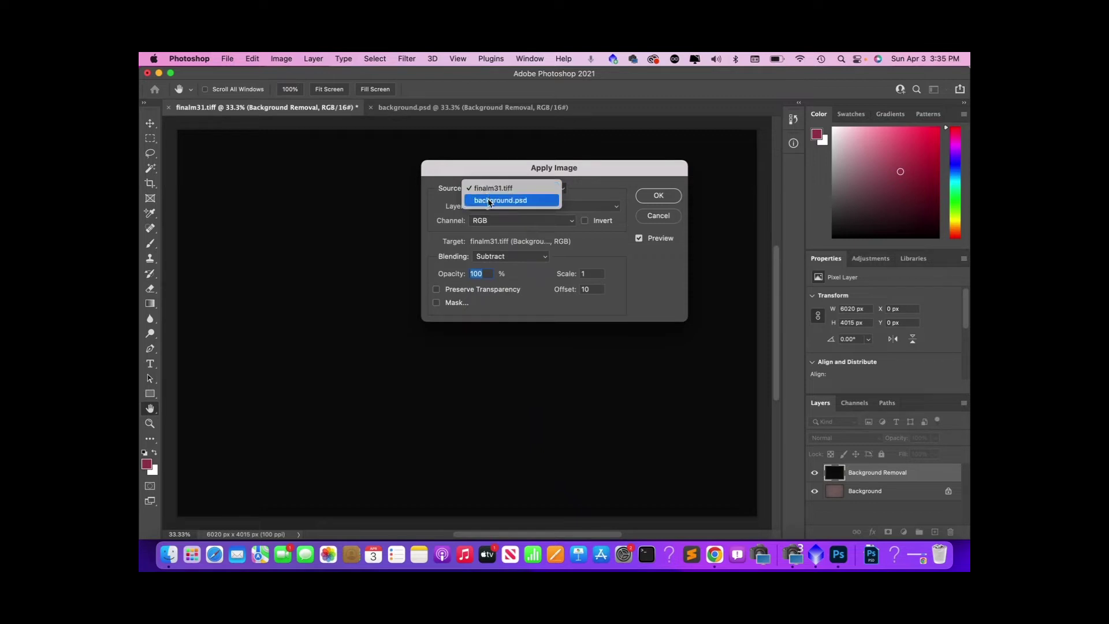
left_click(490, 201)
left_click_drag(477, 172, 665, 170)
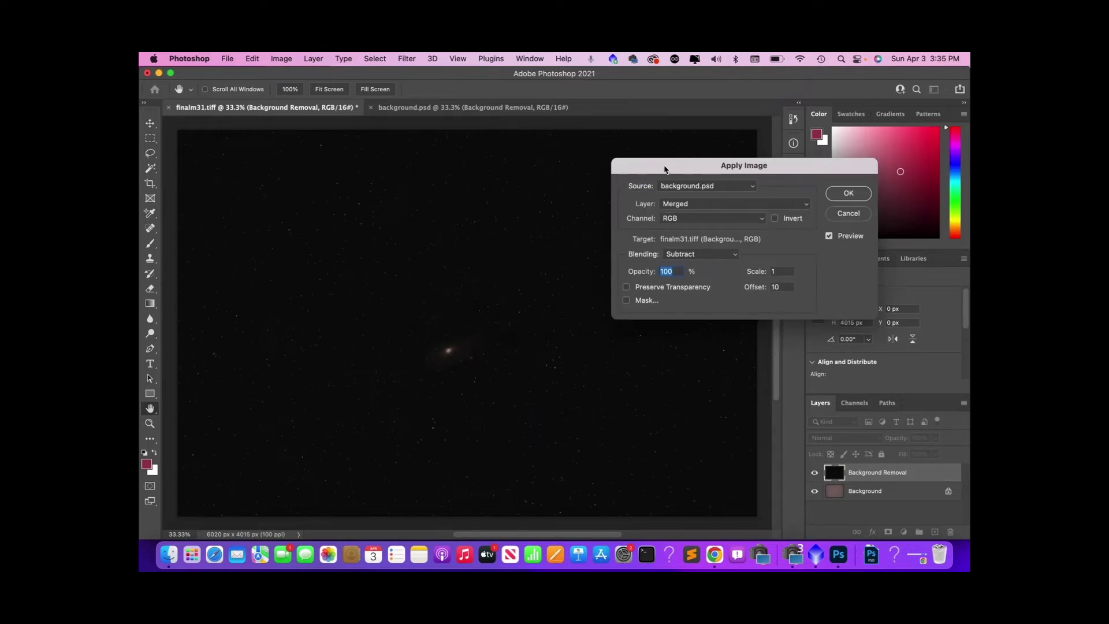
double_click(782, 287)
key("BackSpace")
type("0")
key("Return")
Step: Raise the Levels black input to 5 to darken the sky
key("j")
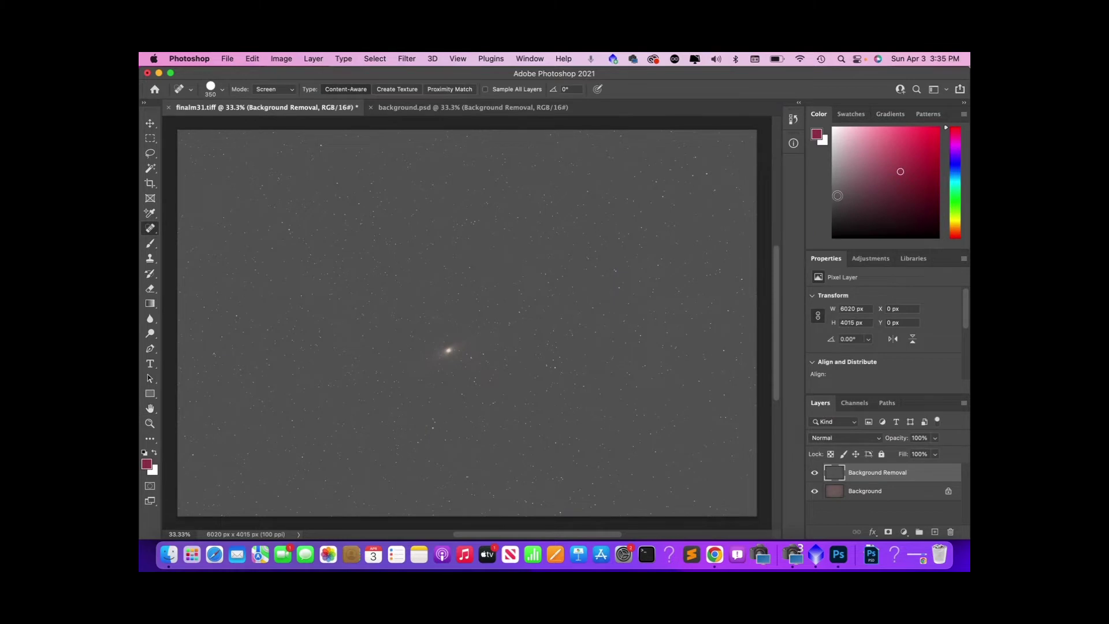
key("ctrl+l")
left_click_drag(716, 281, 731, 284)
key("Return")
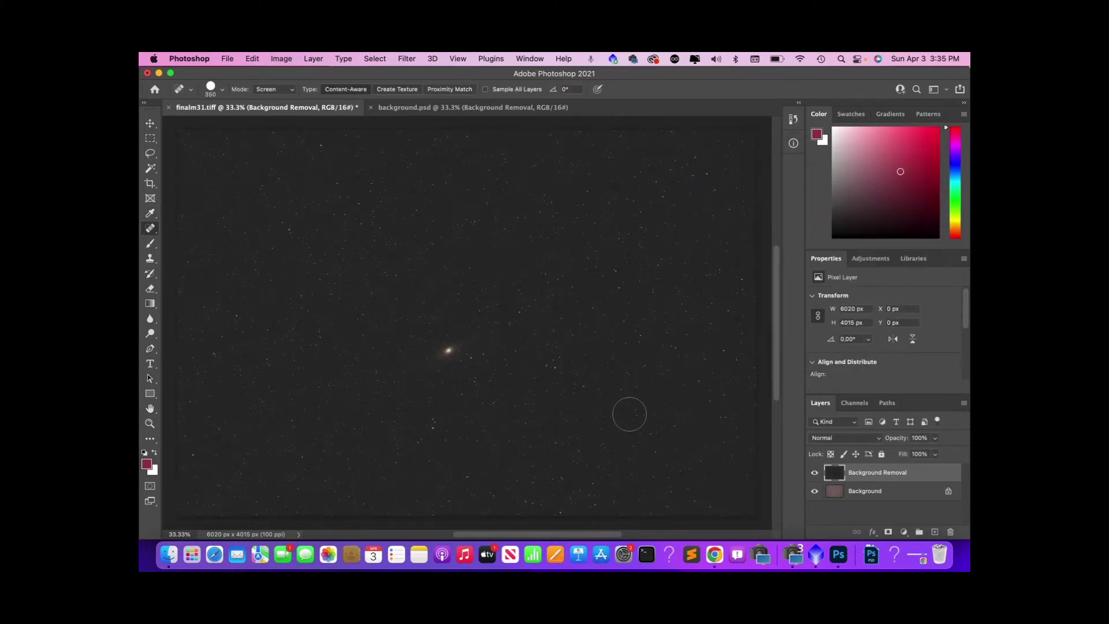
left_click(795, 555)
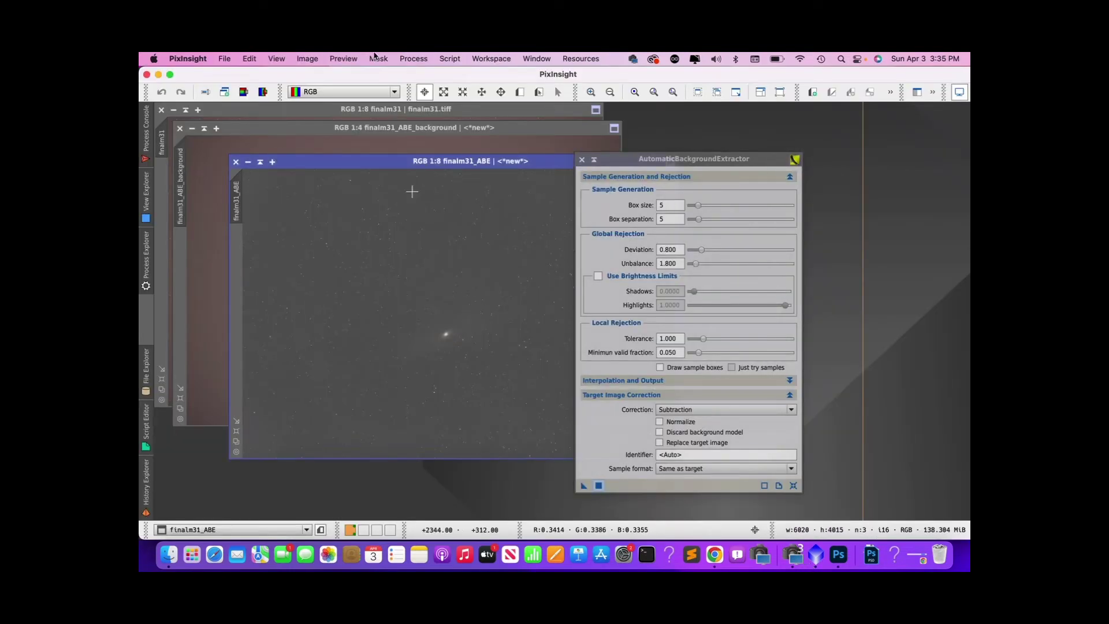
Step: Open the Process > BackgroundModelization list in PixInsight
left_click(411, 58)
mouse_move(444, 102)
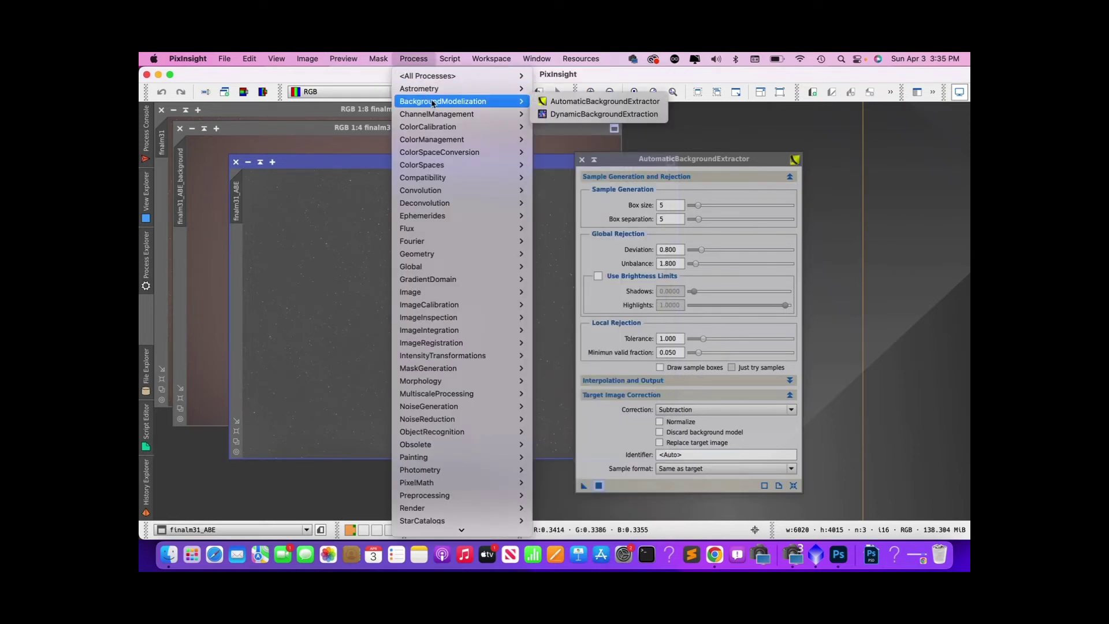